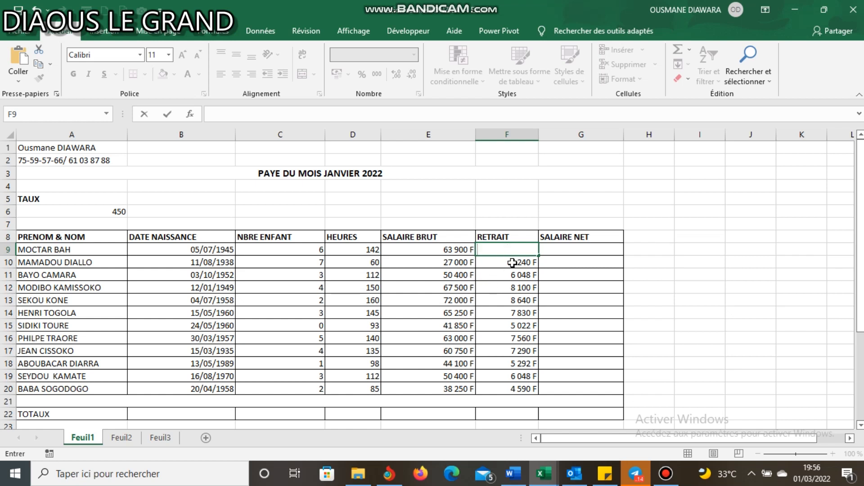
# - Clear the existing formulas from F10:F20 in the RETRAIT column and select F9
pyautogui.moveTo(513, 262); pyautogui.dragTo(509, 394)
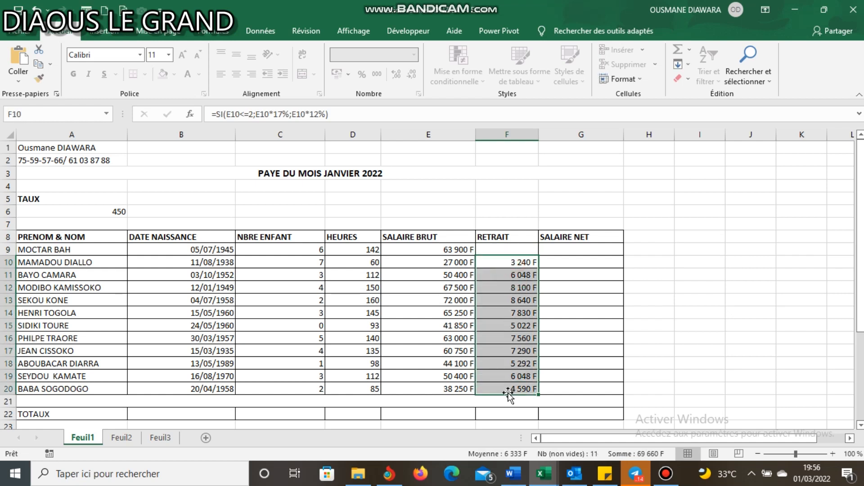
pyautogui.press('Delete')
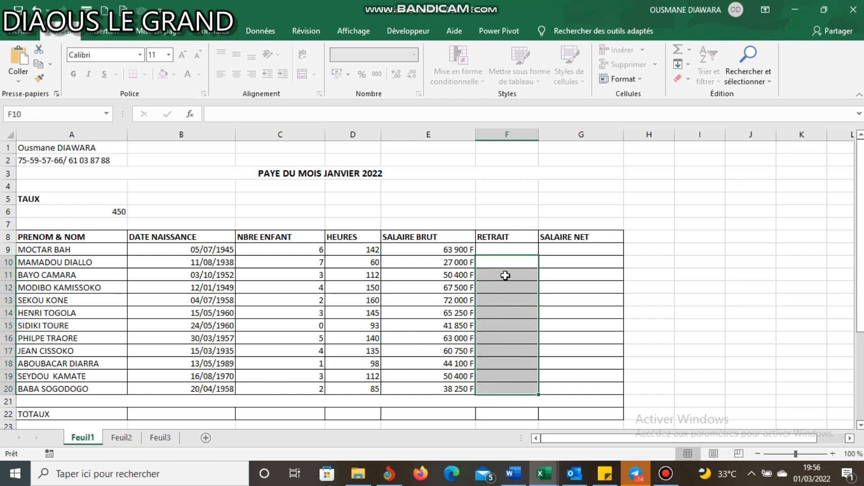
pyautogui.click(506, 249)
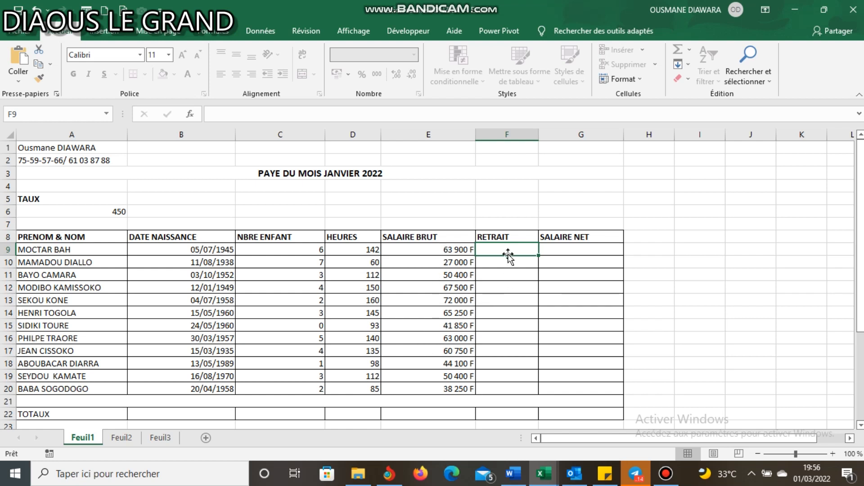
pyautogui.click(504, 156)
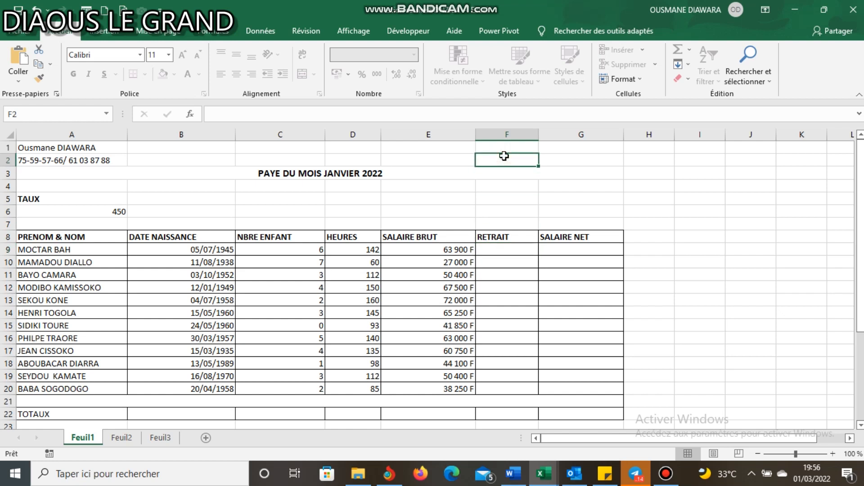
pyautogui.write('=')
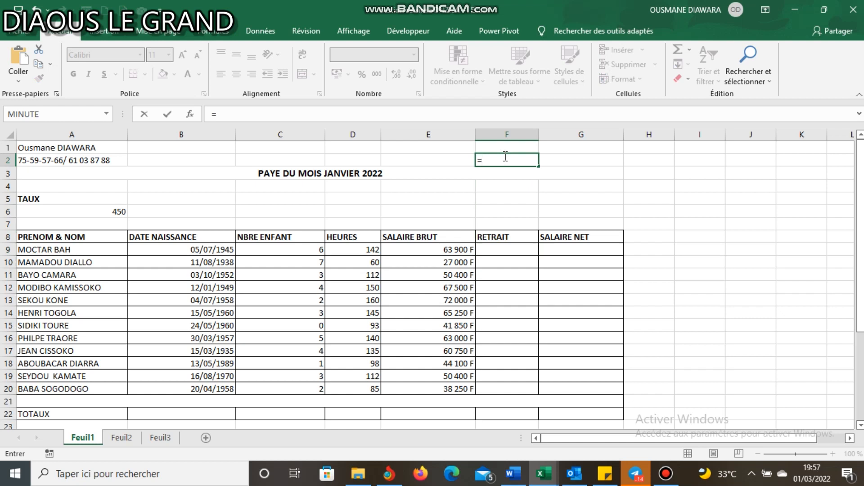
pyautogui.press('BackSpace')
pyautogui.write('=si')
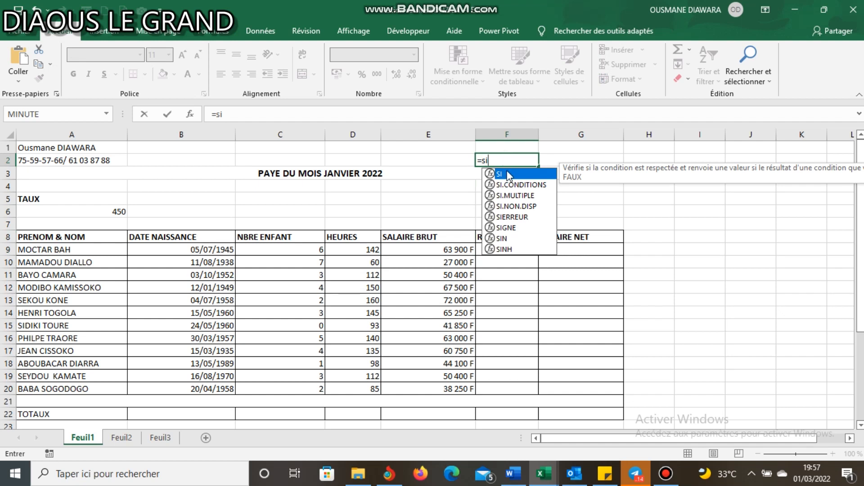
pyautogui.doubleClick(508, 174)
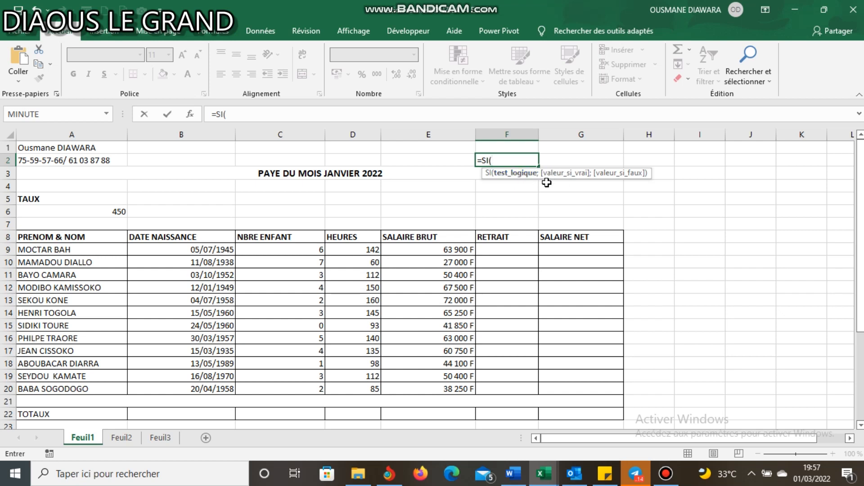
pyautogui.click(604, 157)
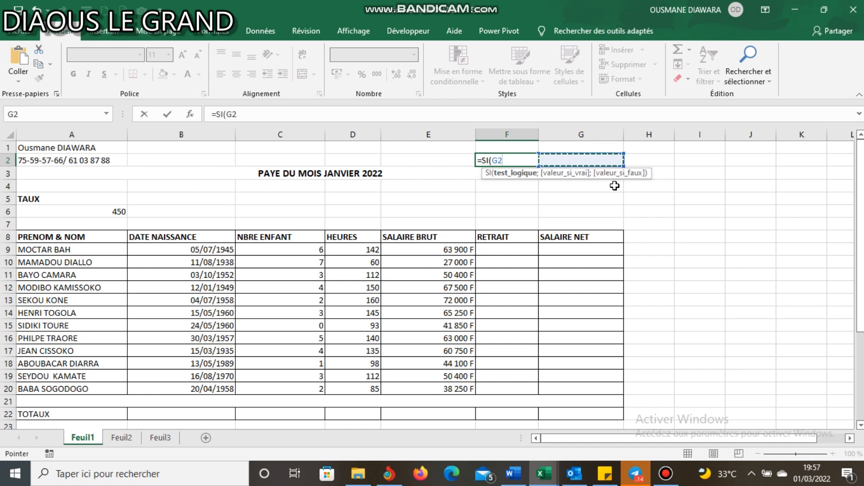
pyautogui.press('BackSpace')
pyautogui.press('BackSpace')
pyautogui.press('BackSpace')
pyautogui.press('BackSpace')
pyautogui.press('BackSpace')
pyautogui.press('BackSpace')
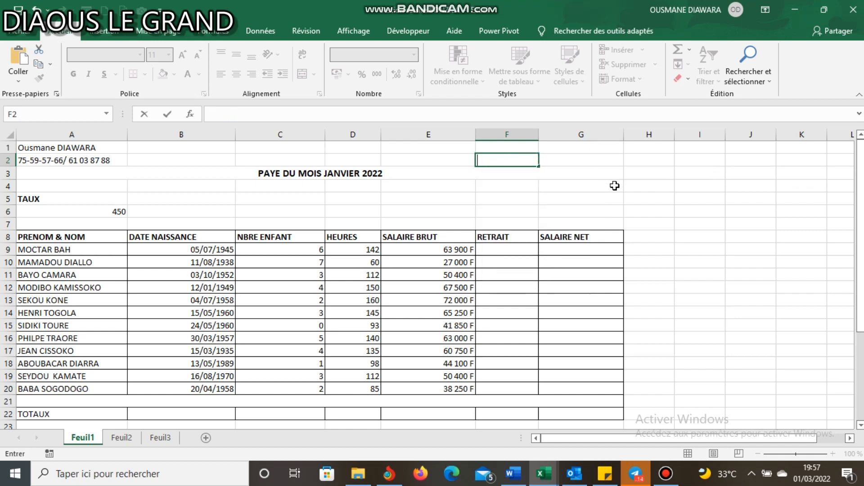
# - Start a SI formula in F9 with C9<=2 as the logical test on the number of children
pyautogui.click(495, 248)
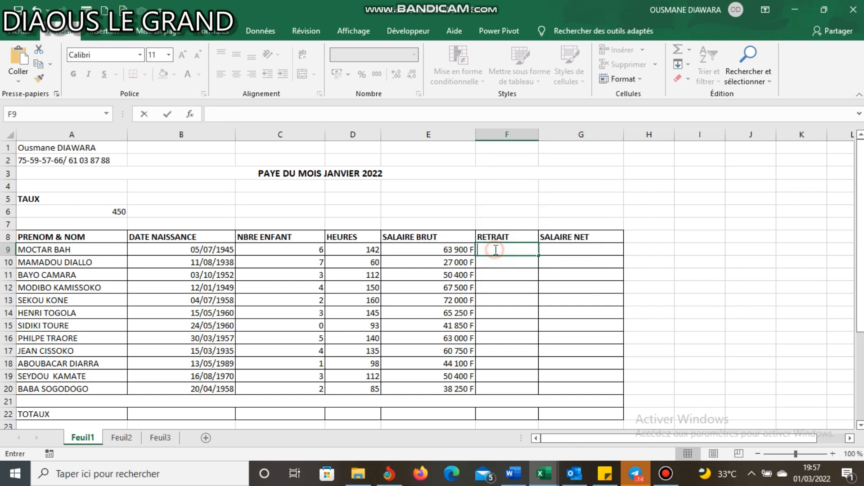
pyautogui.moveTo(861, 201); pyautogui.dragTo(862, 289)
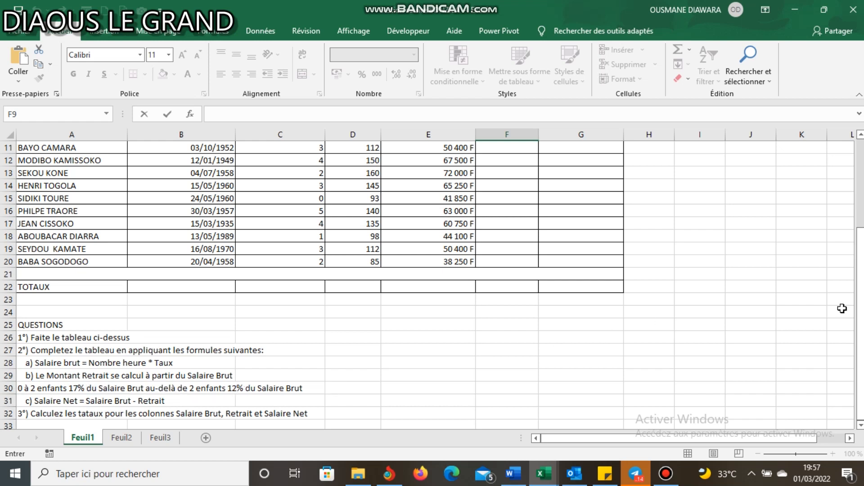
pyautogui.moveTo(863, 295); pyautogui.dragTo(863, 210)
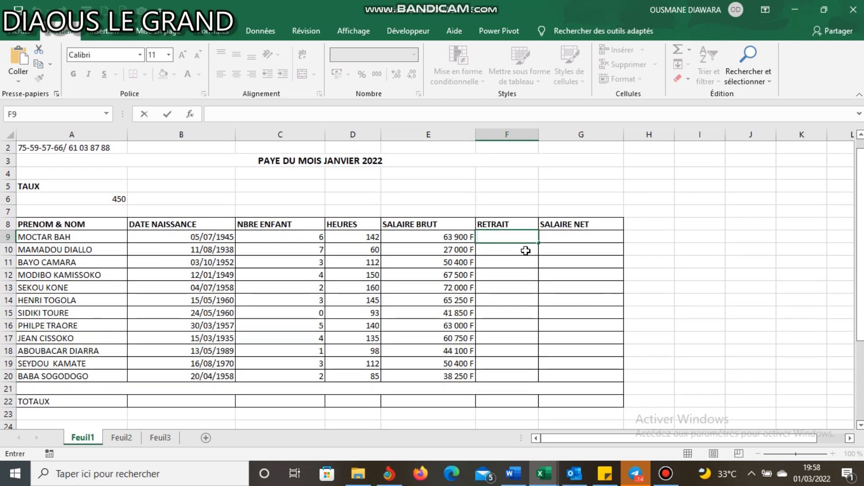
pyautogui.write('=si')
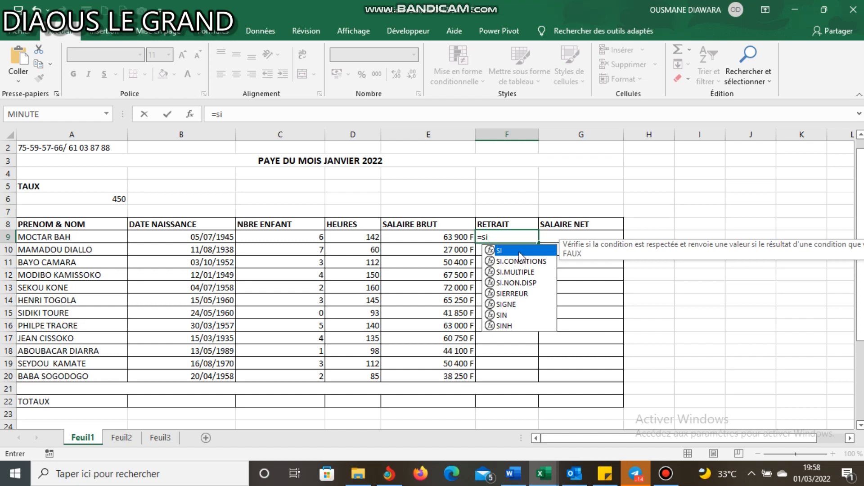
pyautogui.doubleClick(512, 250)
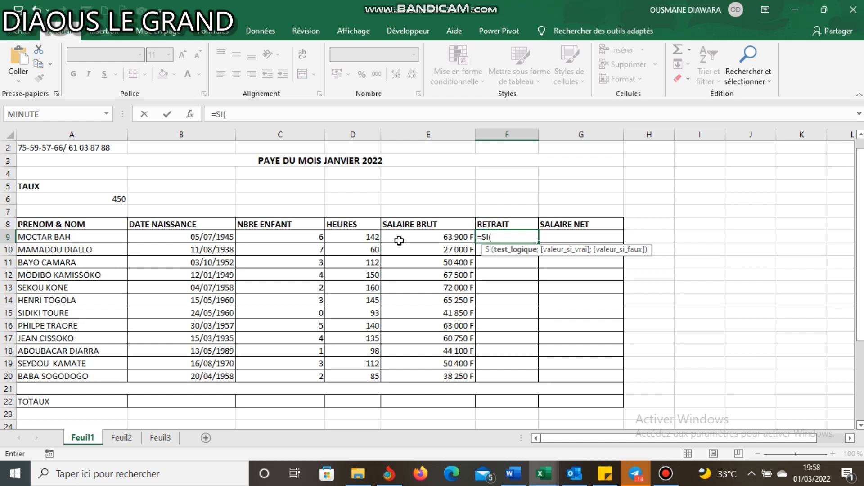
pyautogui.click(292, 238)
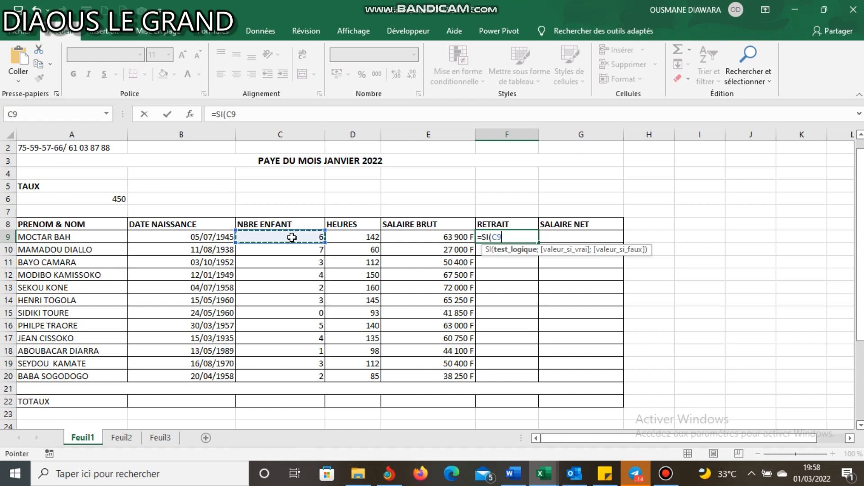
pyautogui.write('<')
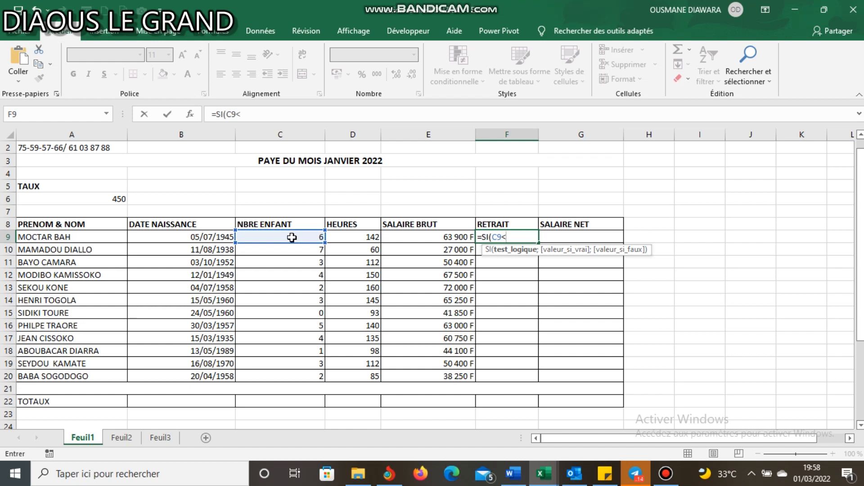
pyautogui.write('=2;')
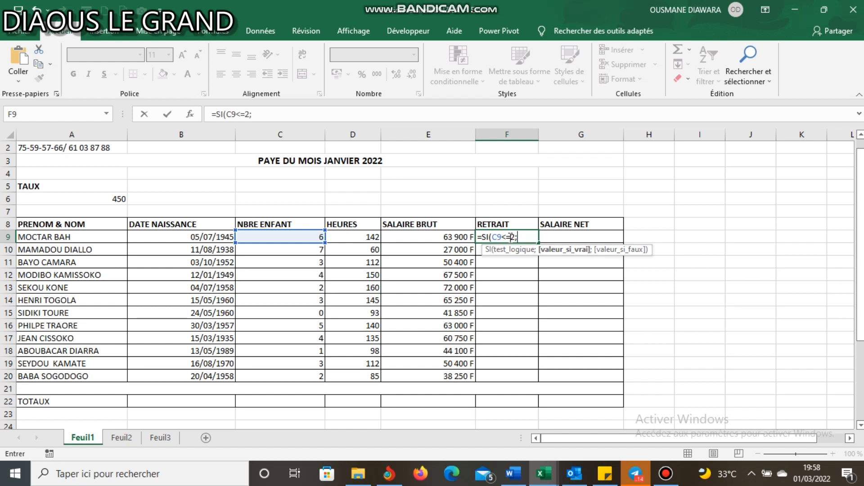
# - Add E9*17% as the value-if-true argument of the SI formula in F9
pyautogui.click(435, 236)
pyautogui.write('*')
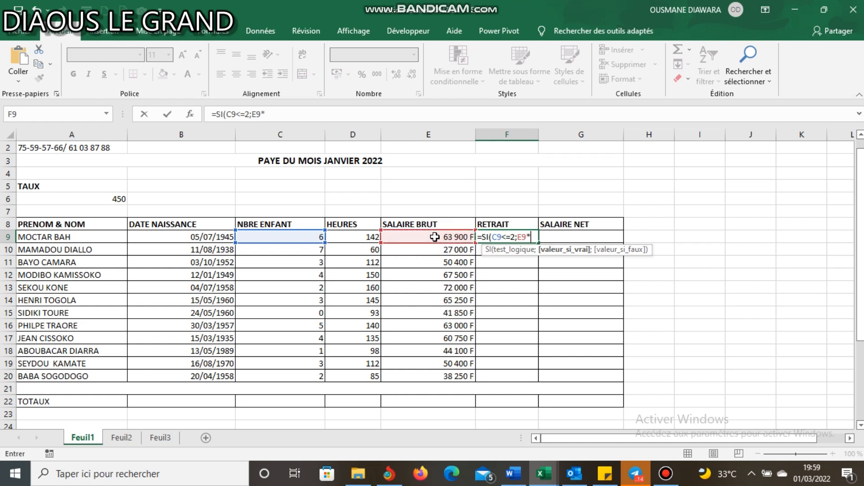
pyautogui.write('17%;')
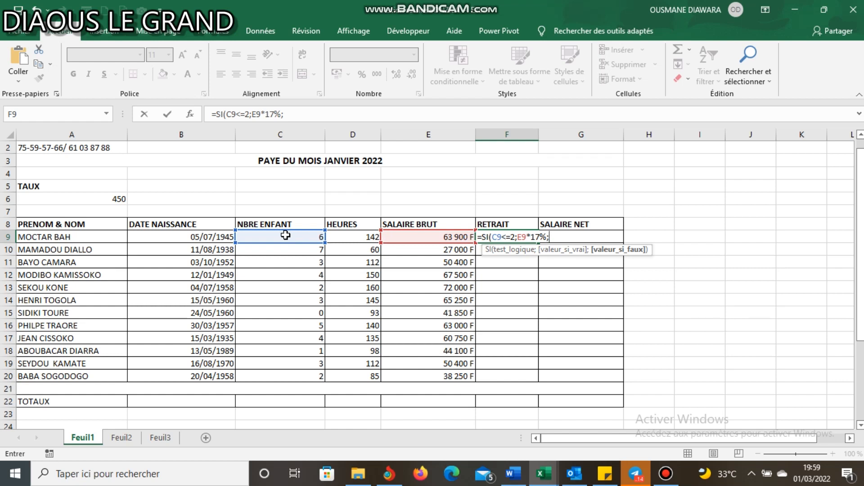
# - Complete the F9 formula with E9*12% as the value-if-false argument and fill it down to F20
pyautogui.click(425, 238)
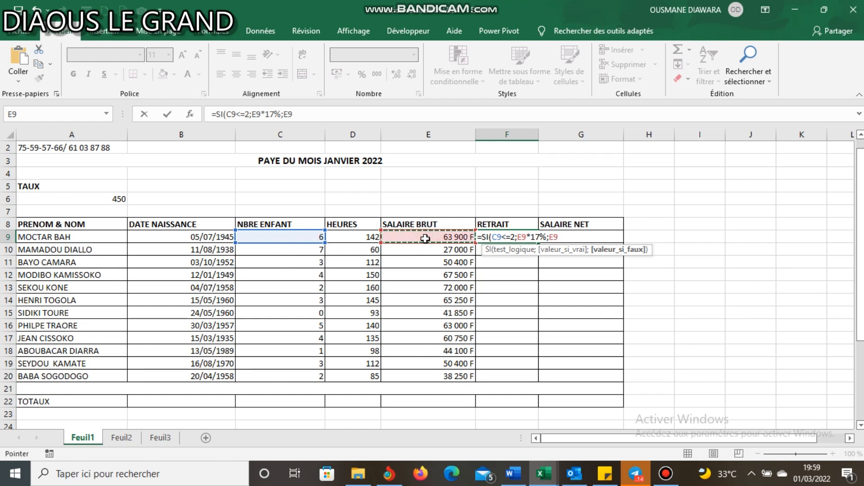
pyautogui.write('*')
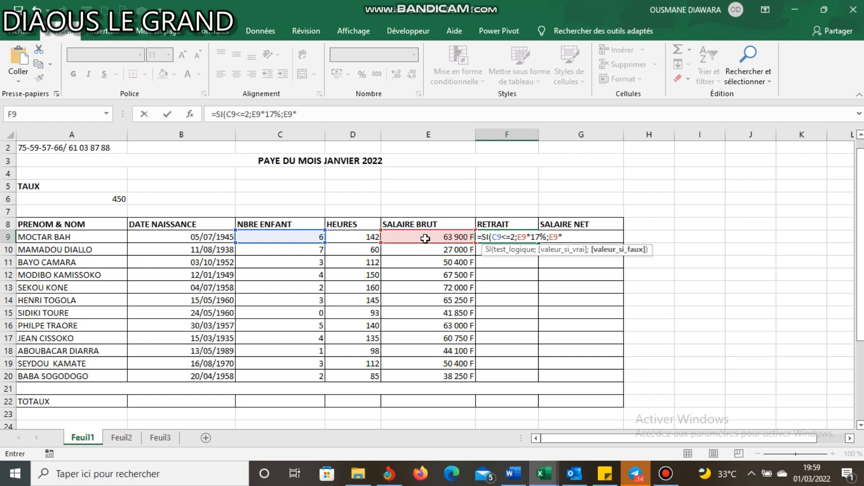
pyautogui.write('12%')
pyautogui.write('=')
pyautogui.write(')')
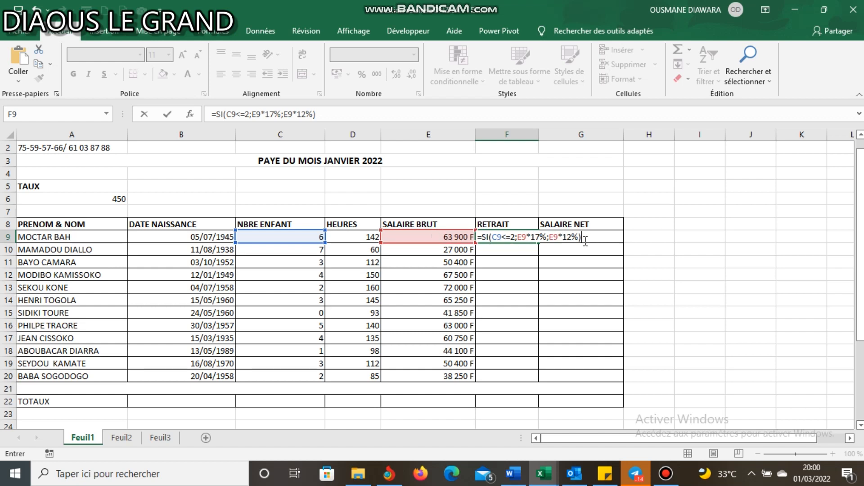
pyautogui.hotkey('ctrl', 'Return')
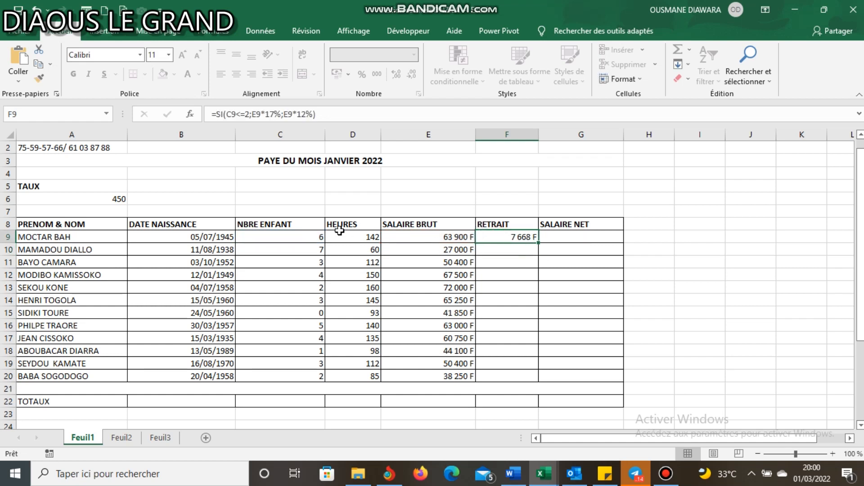
pyautogui.doubleClick(538, 242)
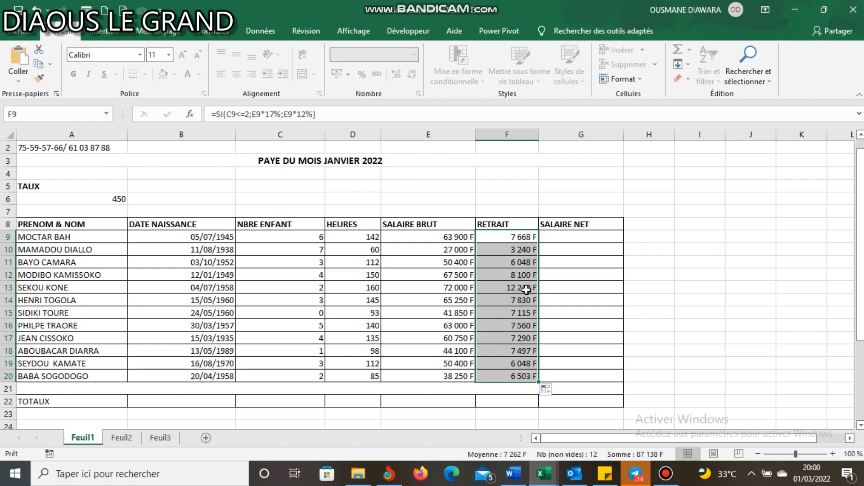
# - Check the deduction in F13 for the employee with 2 children by calculating =72000*17% in F5
pyautogui.click(295, 288)
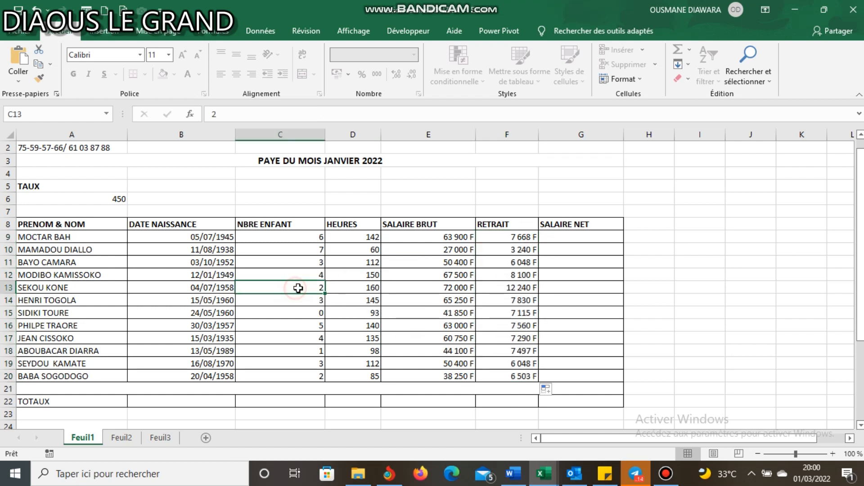
pyautogui.click(521, 289)
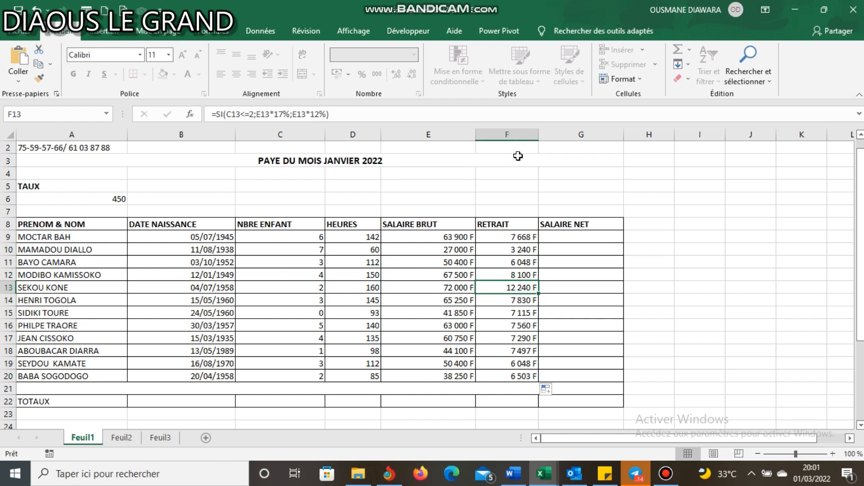
pyautogui.click(501, 184)
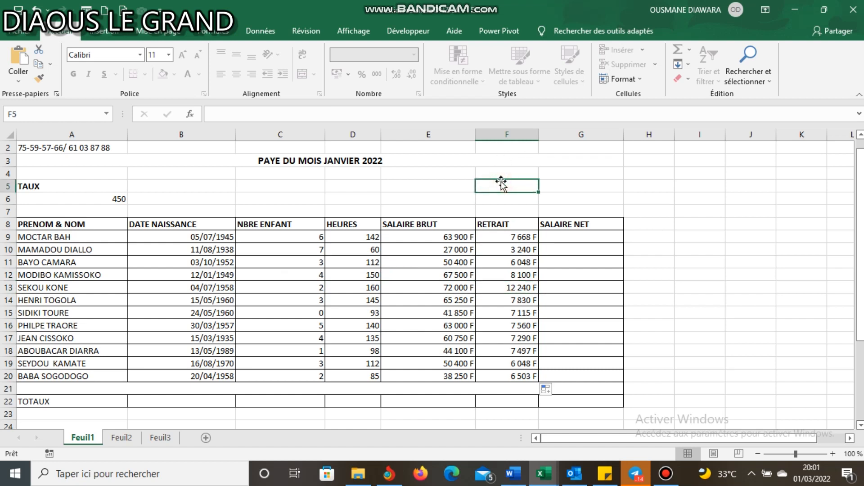
pyautogui.write('=')
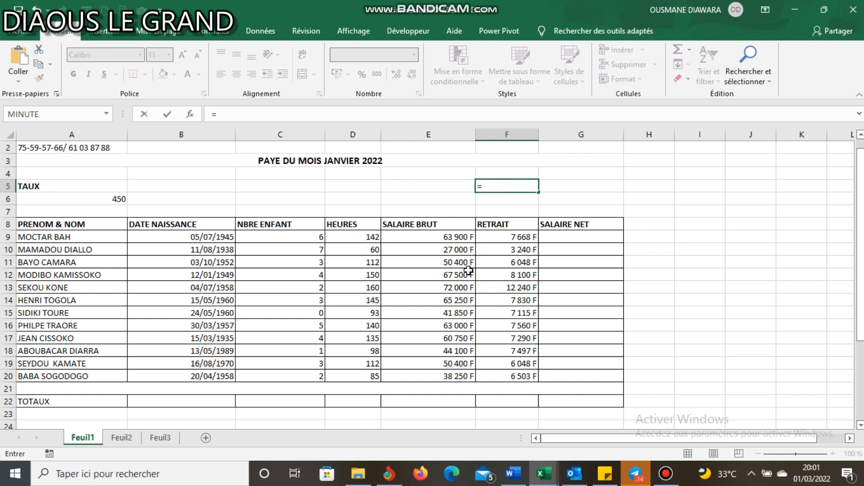
pyautogui.write('7200')
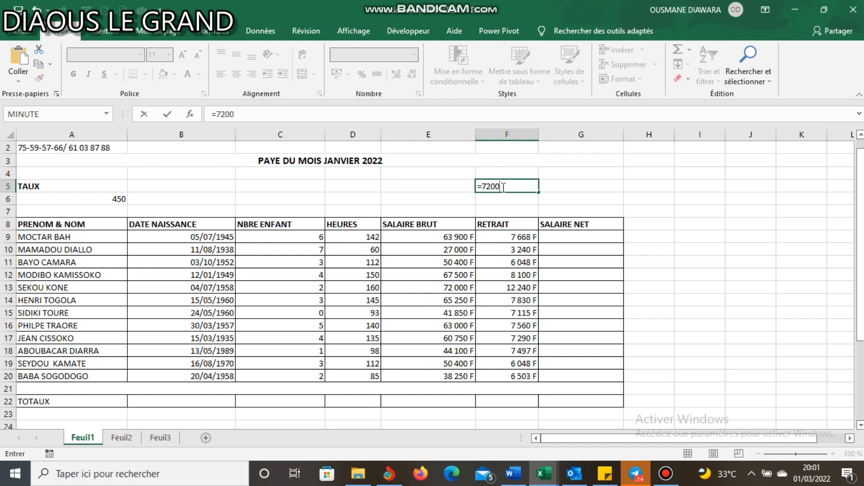
pyautogui.write('0*17%')
pyautogui.press('Return')
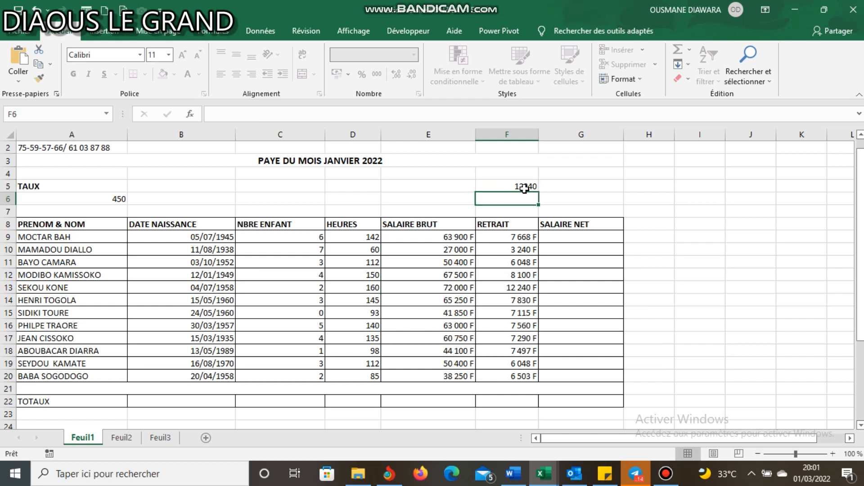
# - Compare the deduction in F13 with the check calculation in F5, and clear F5
pyautogui.click(520, 289)
pyautogui.click(522, 185)
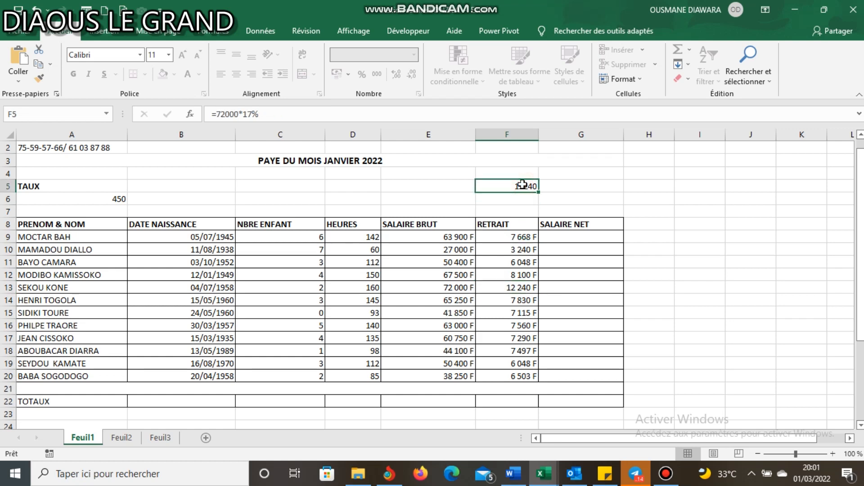
pyautogui.press('Delete')
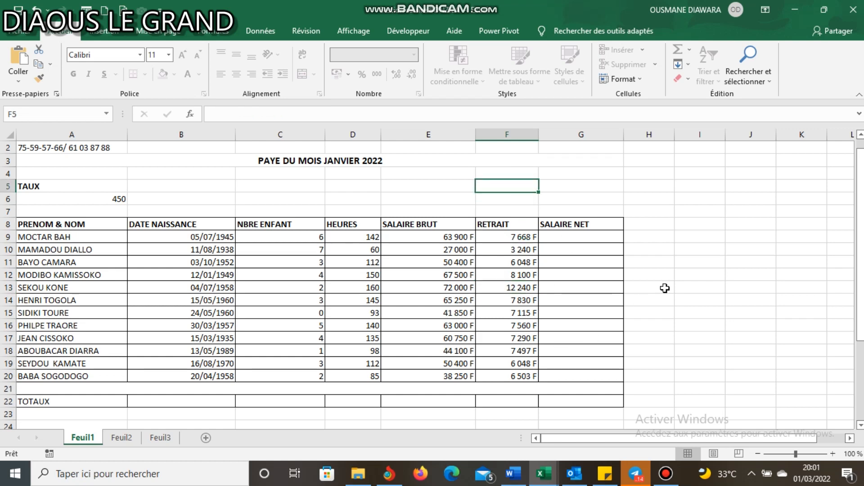
# - Calculate the net salary in G9 with =E9-F9 and fill the formula down to G20
pyautogui.moveTo(860, 150); pyautogui.dragTo(860, 225)
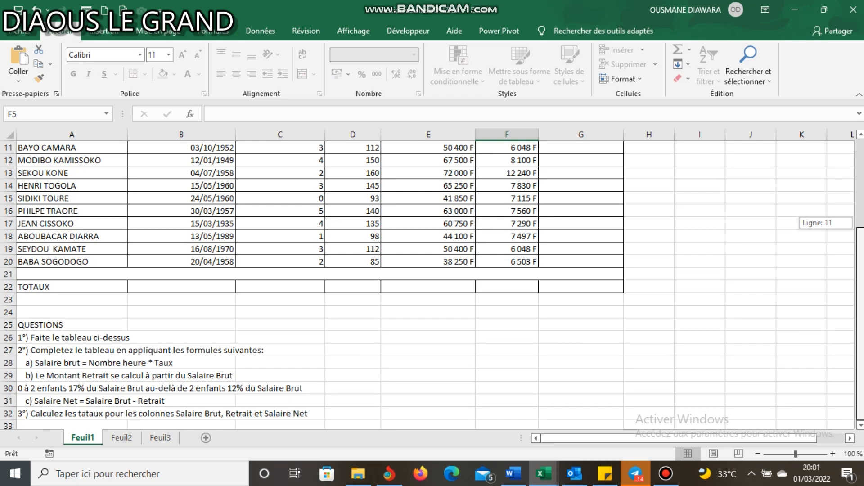
pyautogui.moveTo(860, 225); pyautogui.dragTo(860, 143)
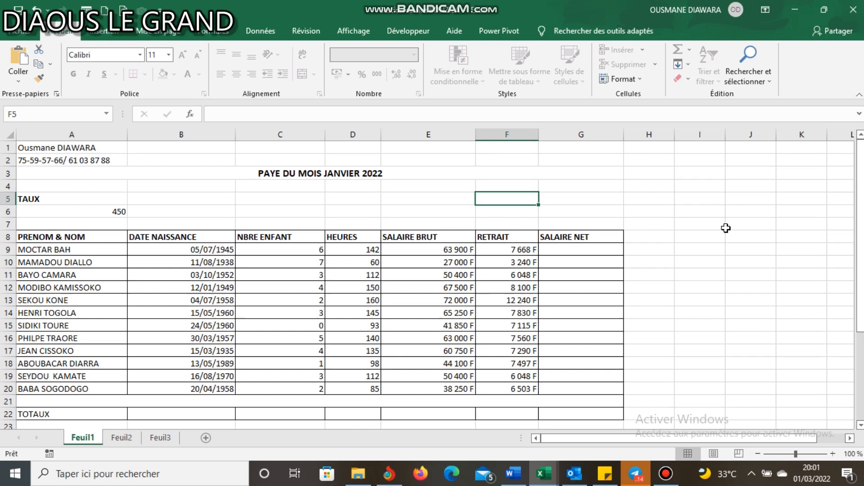
pyautogui.click(572, 249)
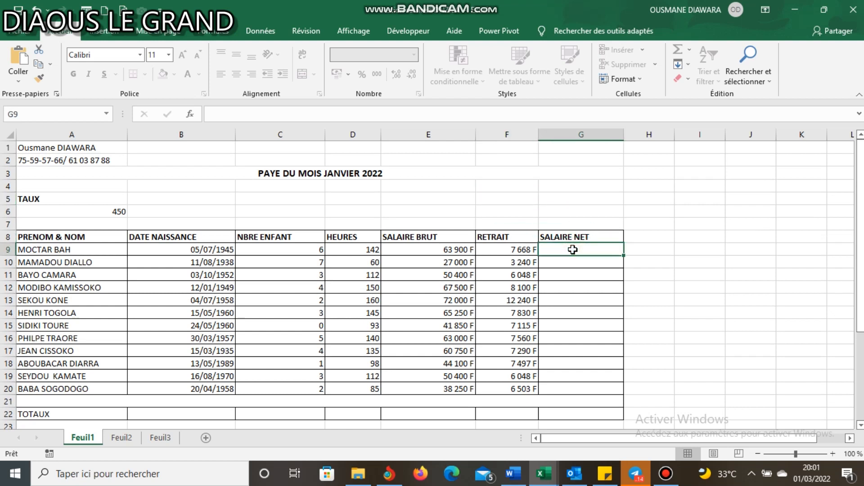
pyautogui.write('=')
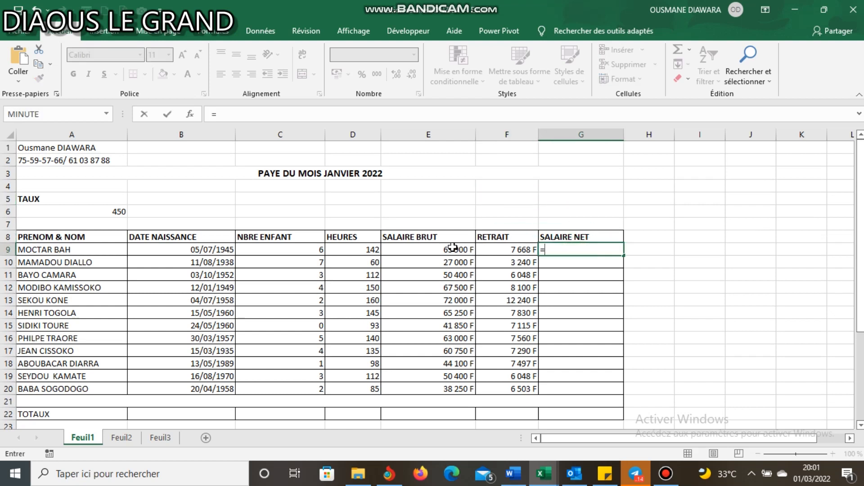
pyautogui.click(451, 247)
pyautogui.write('-')
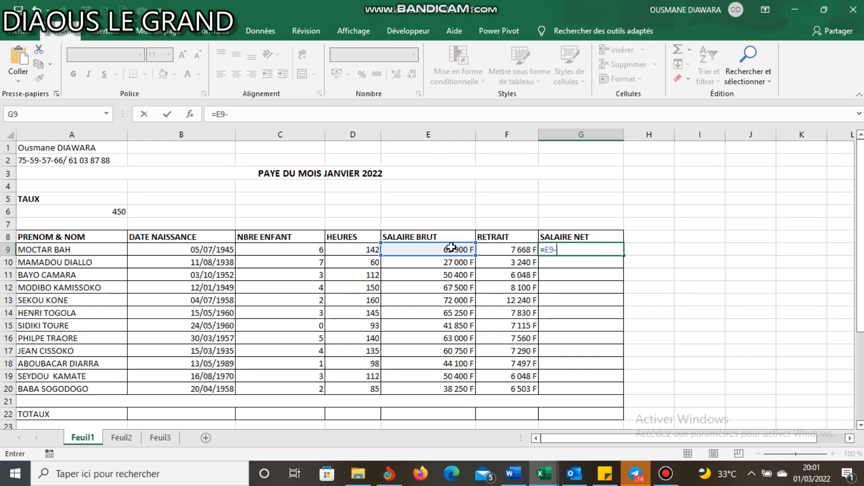
pyautogui.click(502, 248)
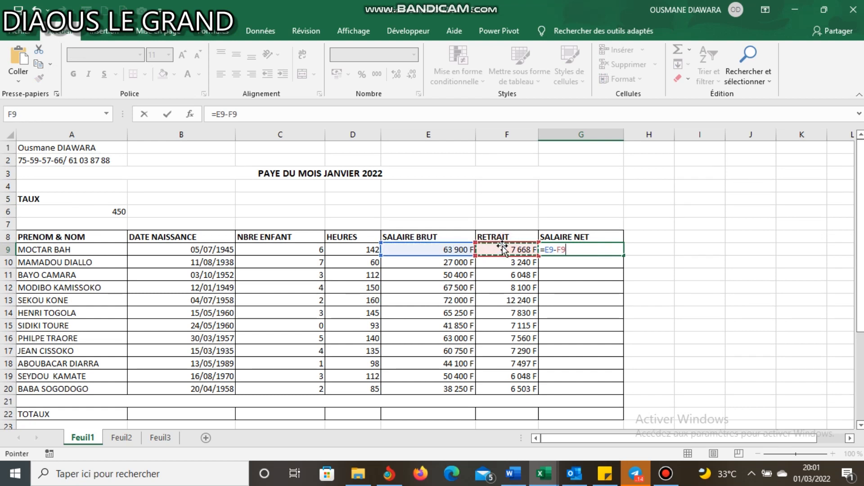
pyautogui.press('Return')
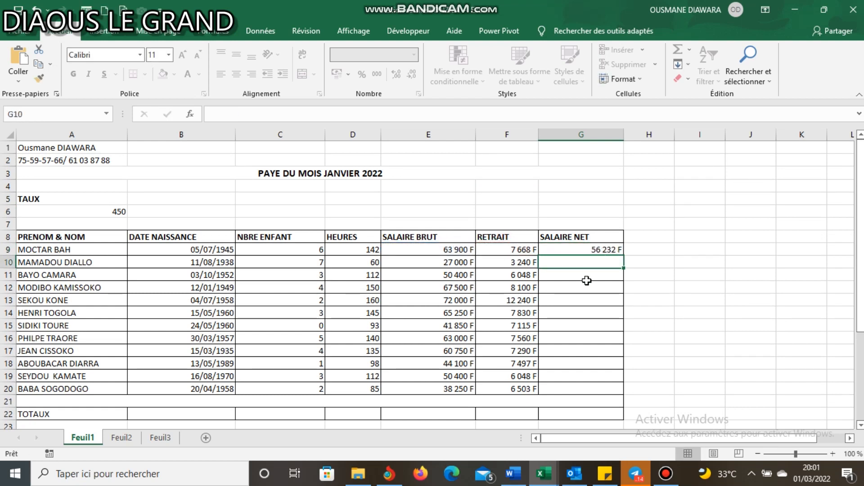
pyautogui.click(602, 249)
pyautogui.doubleClick(622, 255)
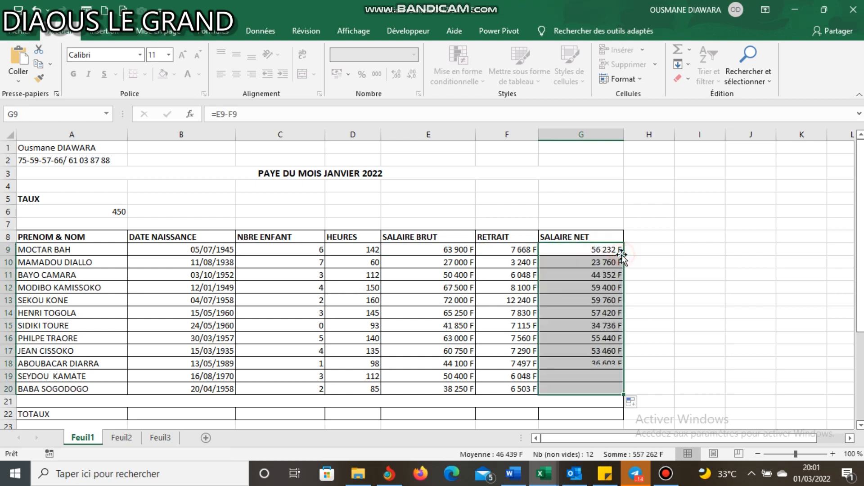
# - Total the SALAIRE BRUT column in E22 of the TOTAUX row with SOMME over E9:E20
pyautogui.moveTo(860, 246); pyautogui.dragTo(860, 249)
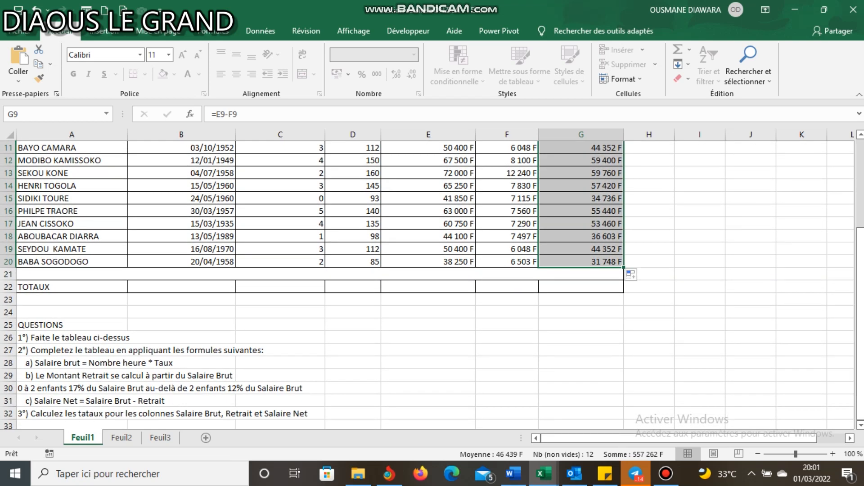
pyautogui.click(558, 288)
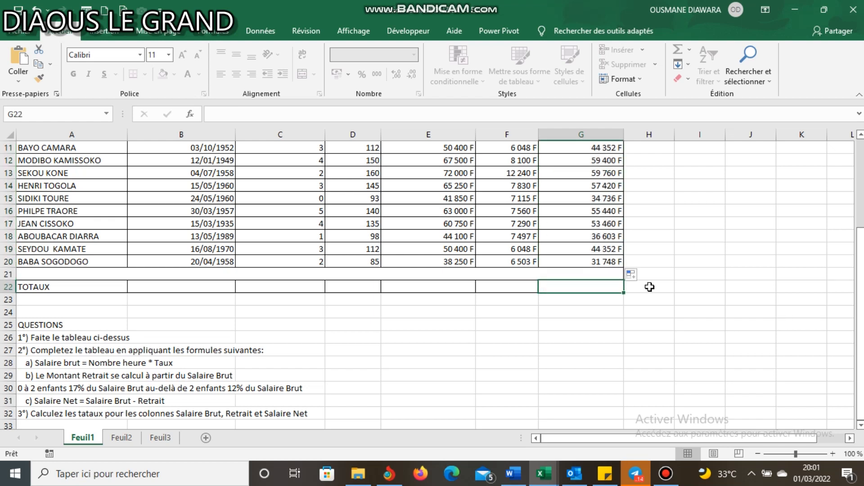
pyautogui.click(442, 295)
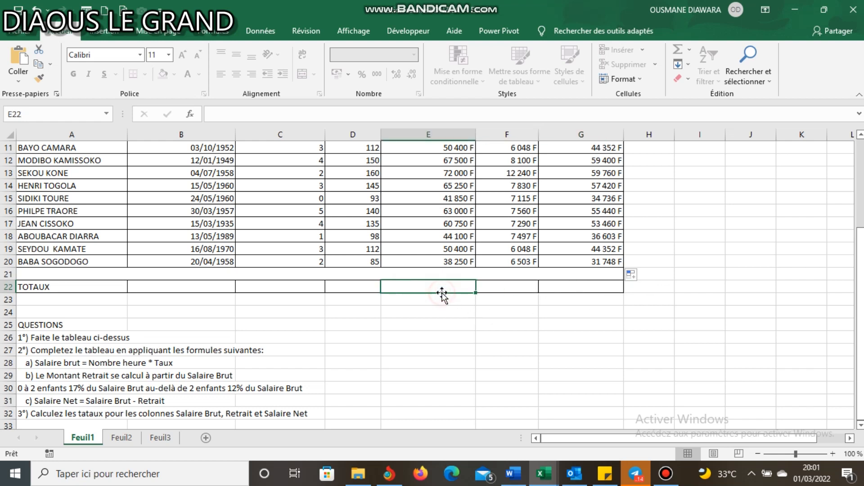
pyautogui.write('=')
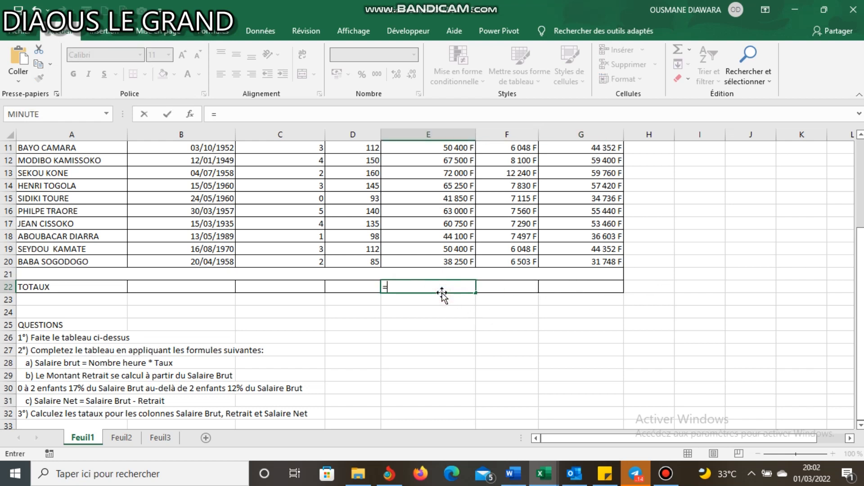
pyautogui.write('som')
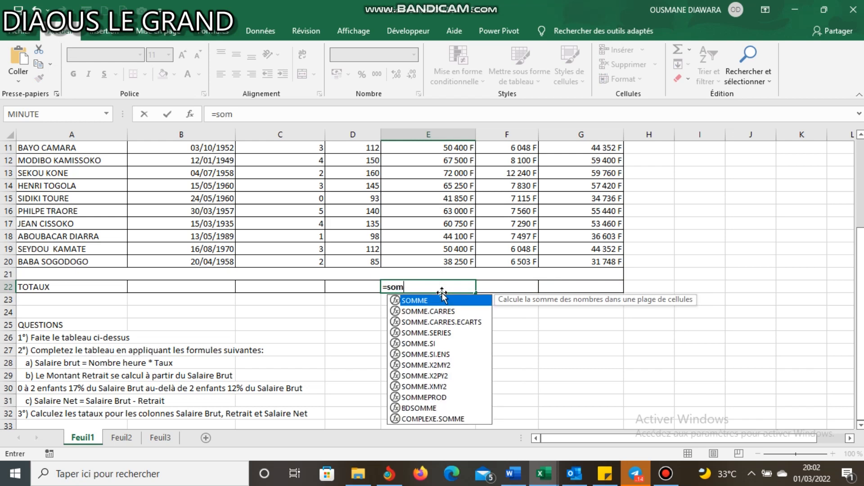
pyautogui.doubleClick(435, 298)
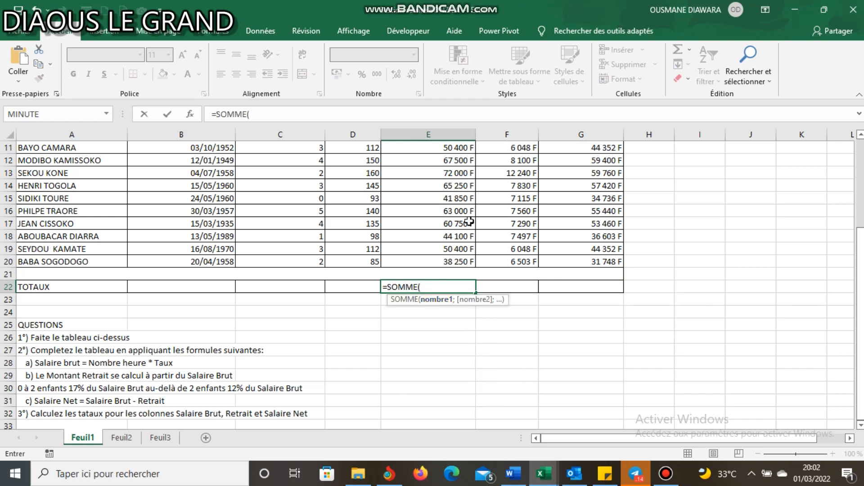
pyautogui.moveTo(861, 254); pyautogui.dragTo(861, 202)
pyautogui.moveTo(440, 199); pyautogui.dragTo(441, 338)
pyautogui.press('Return')
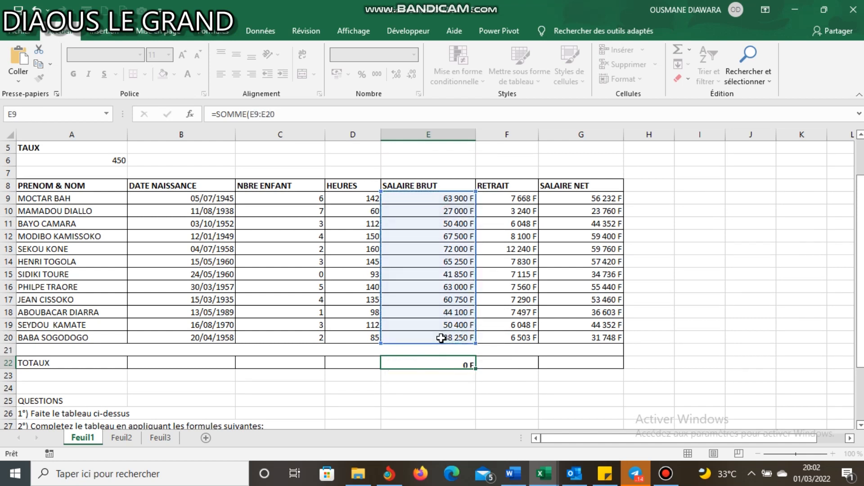
# - Total the RETRAIT column in F22 with SOMME over F9:F20
pyautogui.click(515, 364)
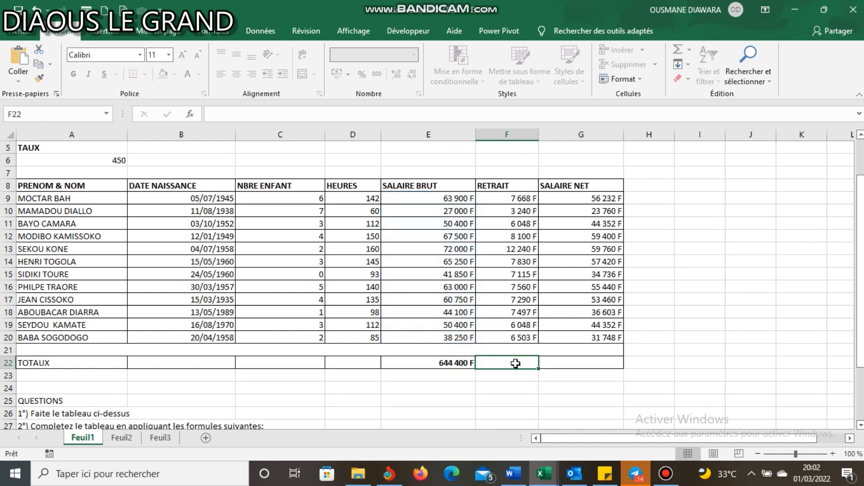
pyautogui.write('=so')
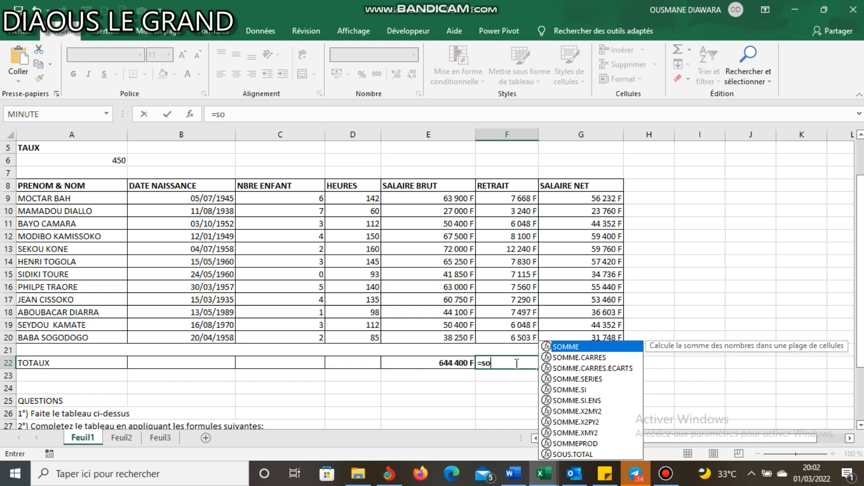
pyautogui.doubleClick(577, 348)
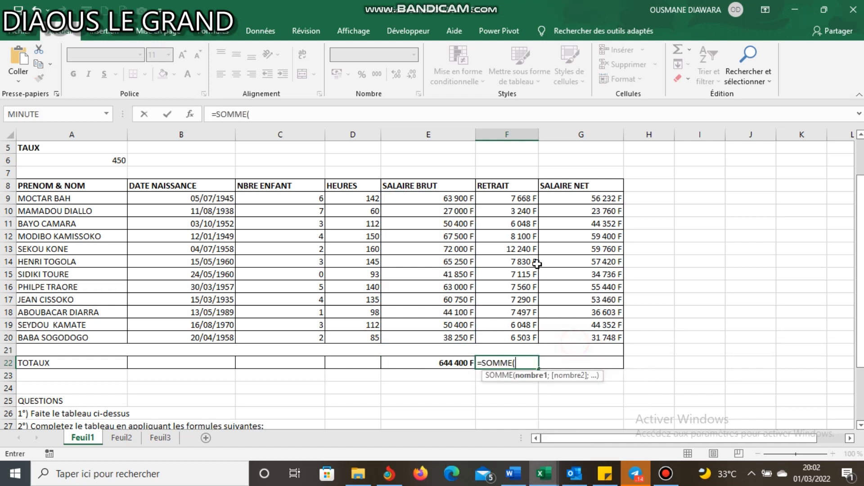
pyautogui.moveTo(513, 199); pyautogui.dragTo(518, 341)
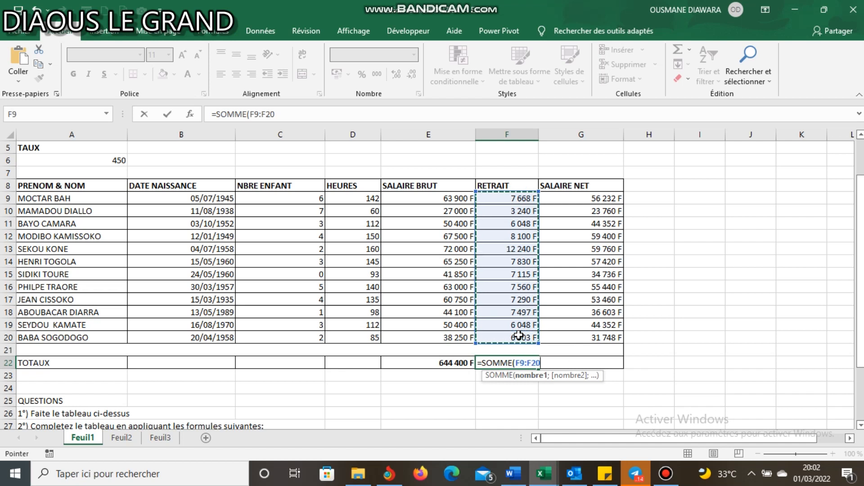
pyautogui.press('Return')
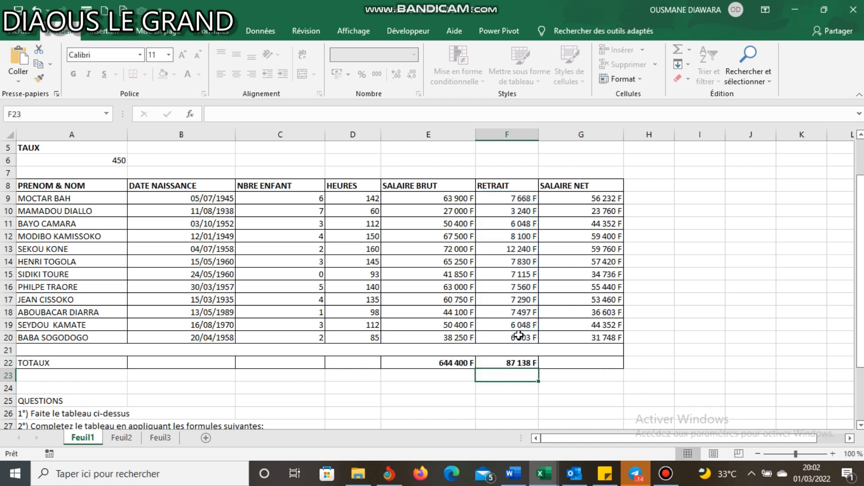
# - Total the SALAIRE NET column in G22 with SOMME over G9:G20
pyautogui.click(583, 361)
pyautogui.write('=')
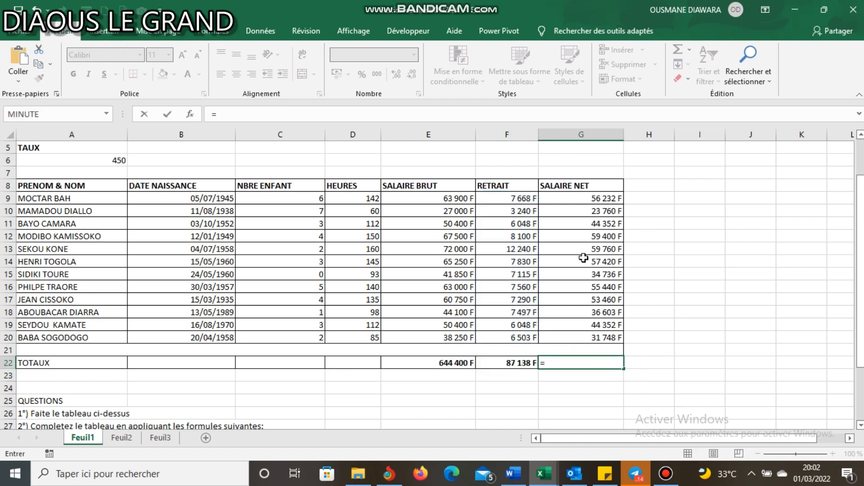
pyautogui.write('som')
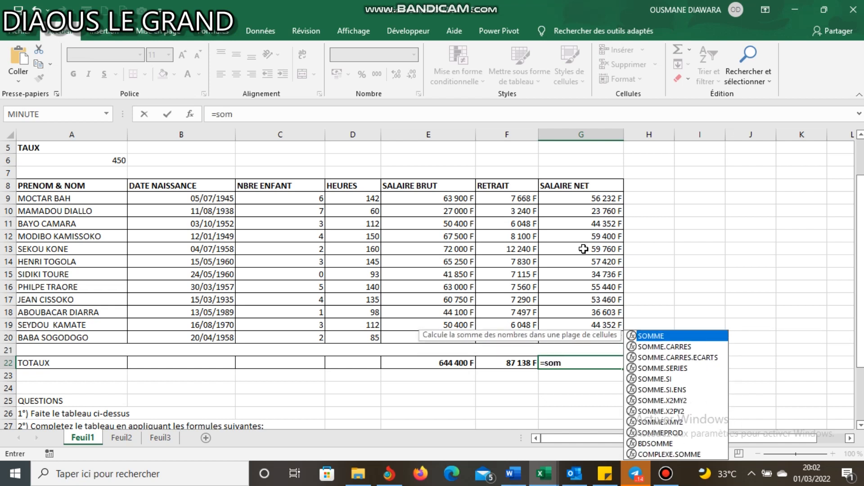
pyautogui.doubleClick(652, 336)
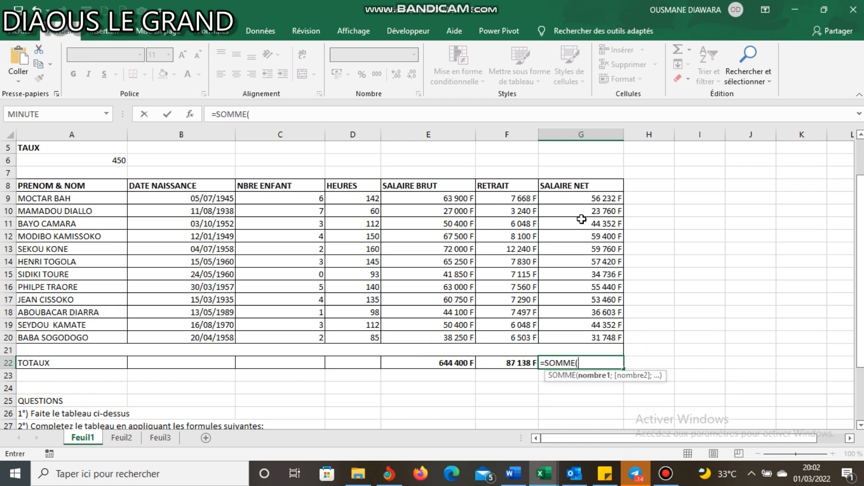
pyautogui.moveTo(586, 198); pyautogui.dragTo(603, 338)
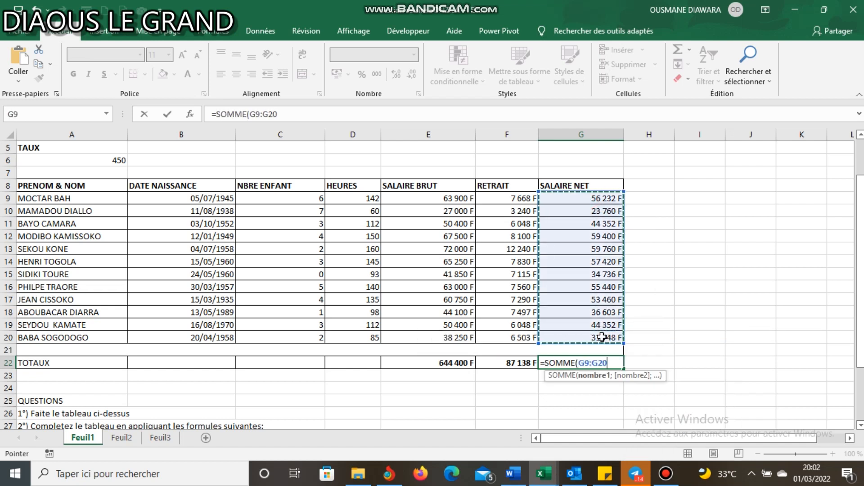
pyautogui.press('Return')
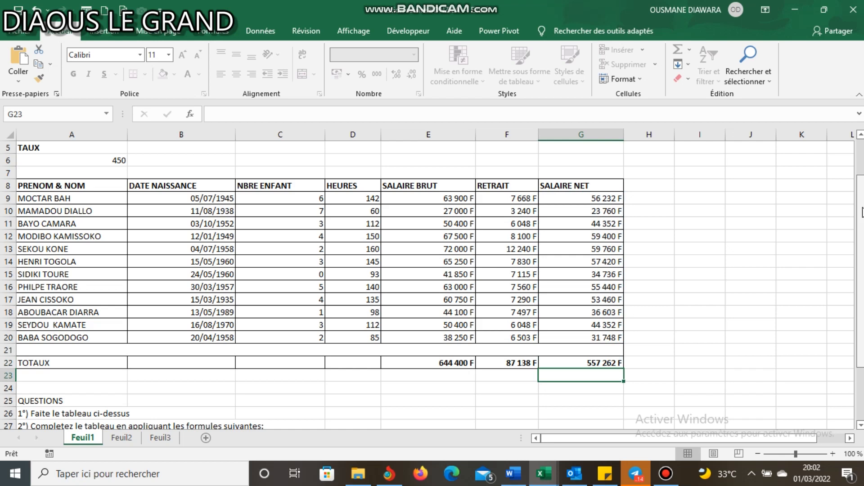
pyautogui.moveTo(858, 288); pyautogui.dragTo(853, 338)
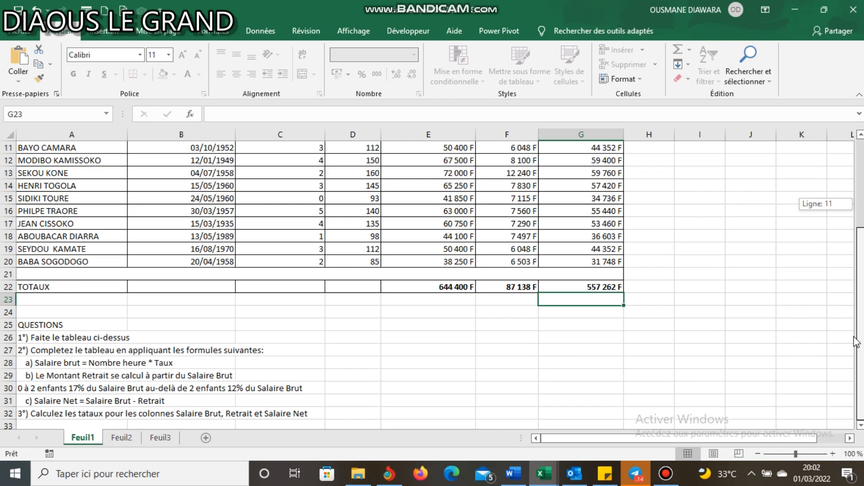
pyautogui.moveTo(855, 341); pyautogui.dragTo(855, 271)
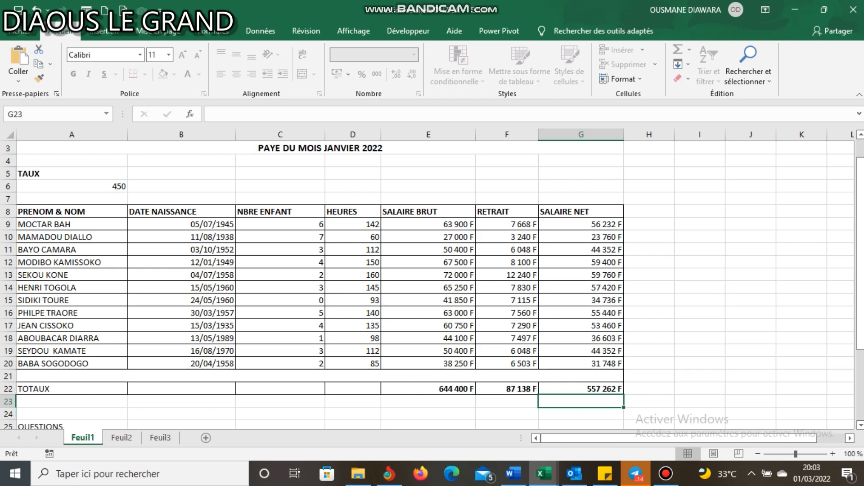
pyautogui.moveTo(860, 252); pyautogui.dragTo(860, 233)
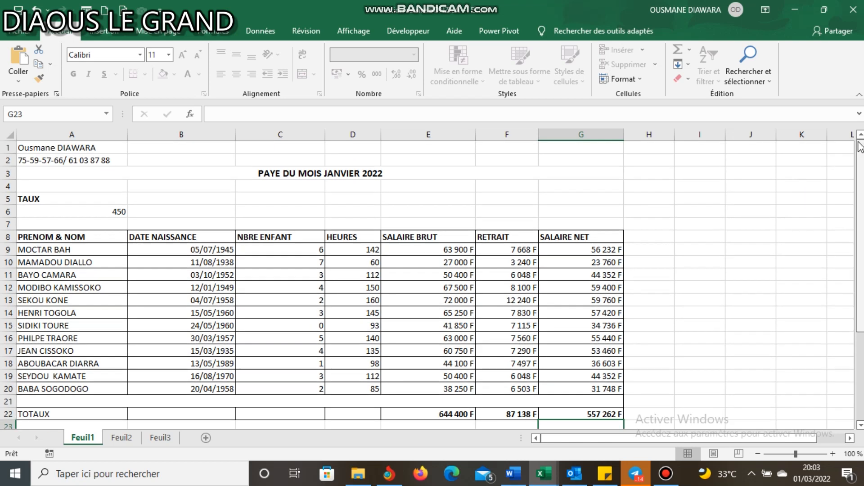
pyautogui.click(34, 163)
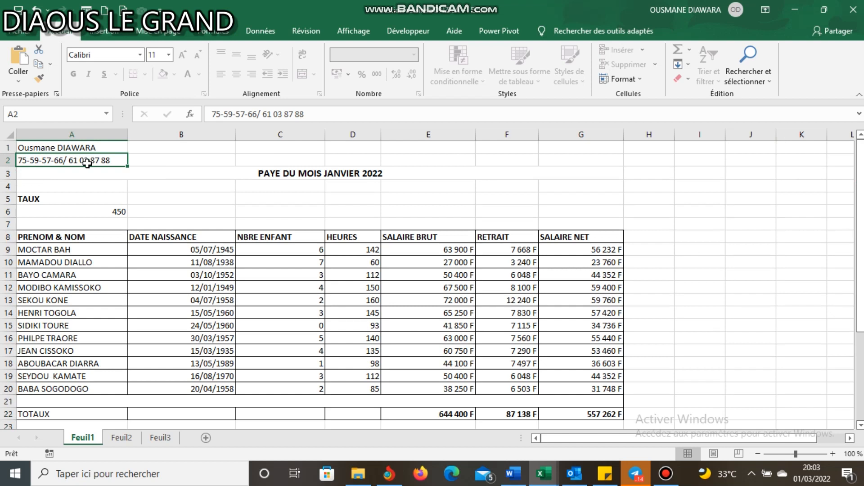
# - Enter the contact's e-mail address in cell A4, above the TAUX label
pyautogui.click(57, 187)
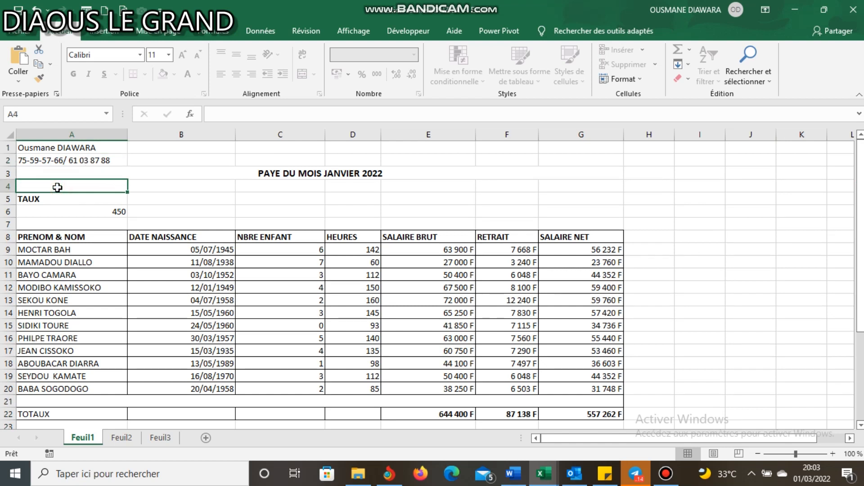
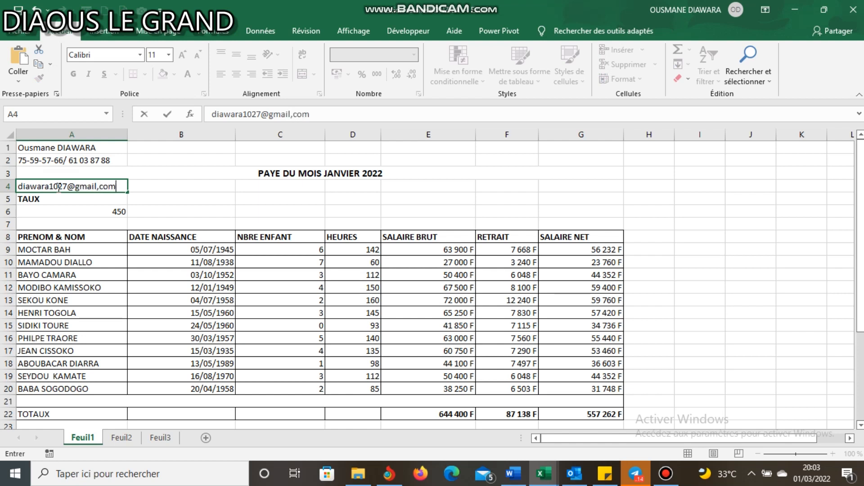
# - Replace the comma before "com" with a period in the e-mail address in A4
pyautogui.click(99, 187)
pyautogui.press('BackSpace')
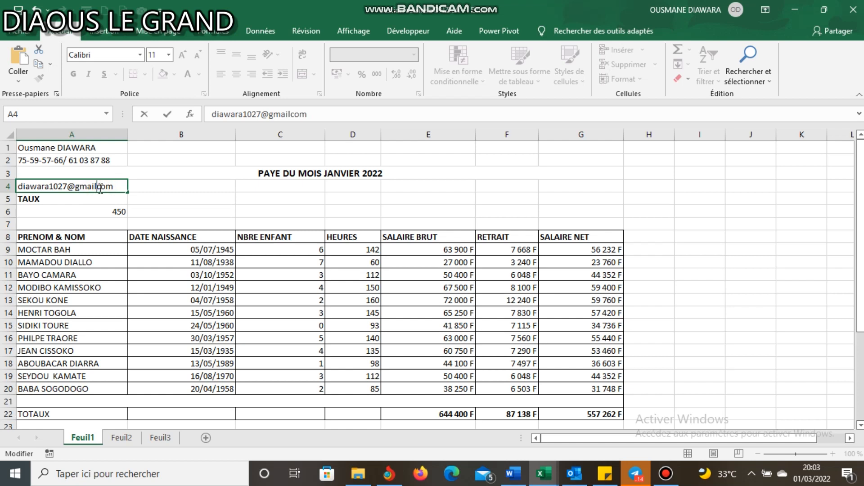
pyautogui.write('.')
pyautogui.click(165, 199)
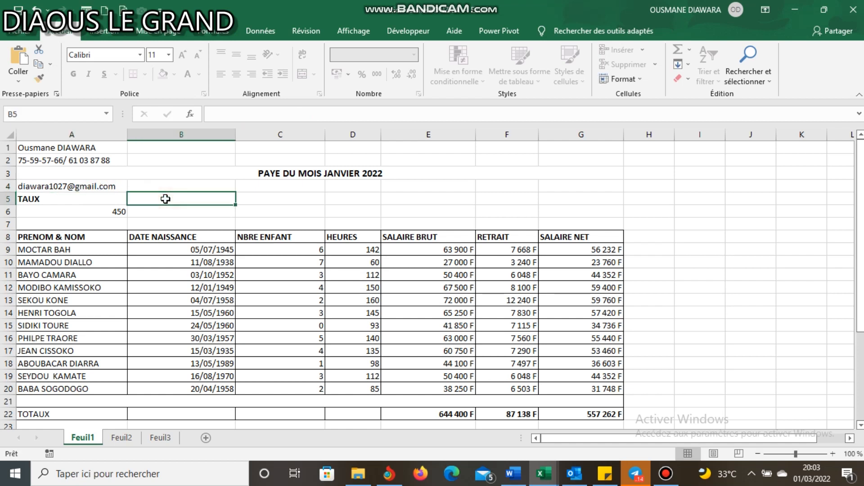
pyautogui.click(110, 186)
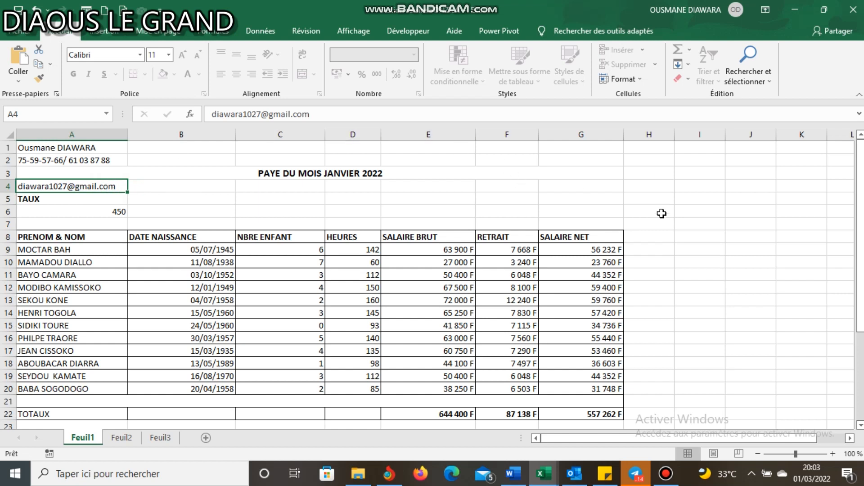
pyautogui.click(666, 474)
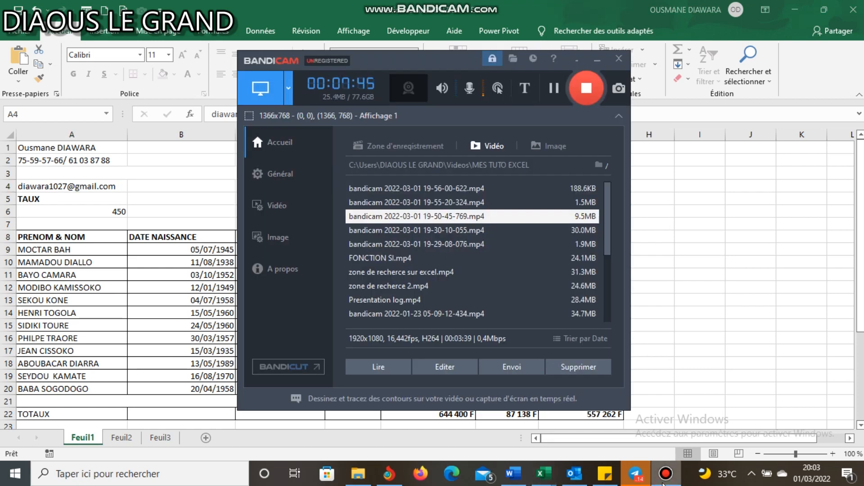